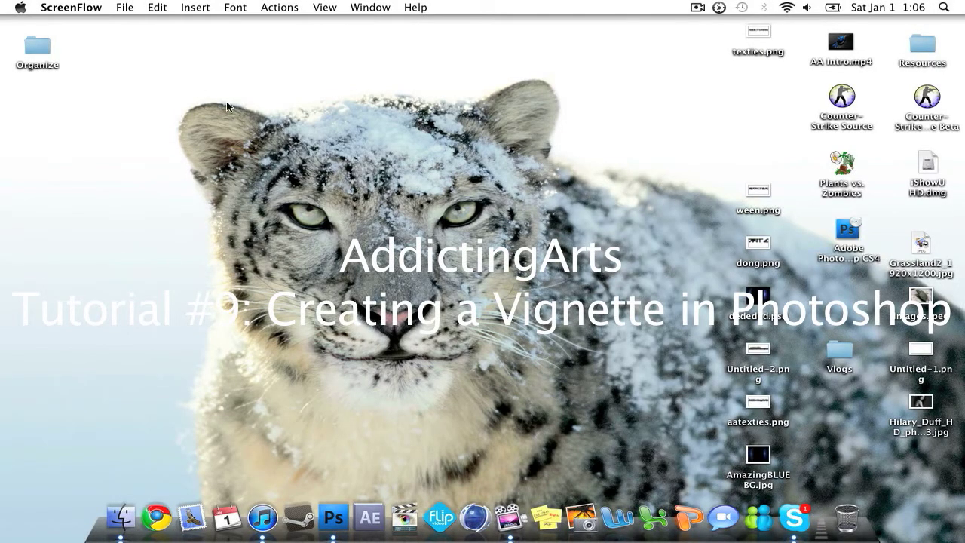
Step: Switch from the Finder desktop to Photoshop with the black-and-white portrait open
click(587, 429)
drag(587, 428, 151, 74)
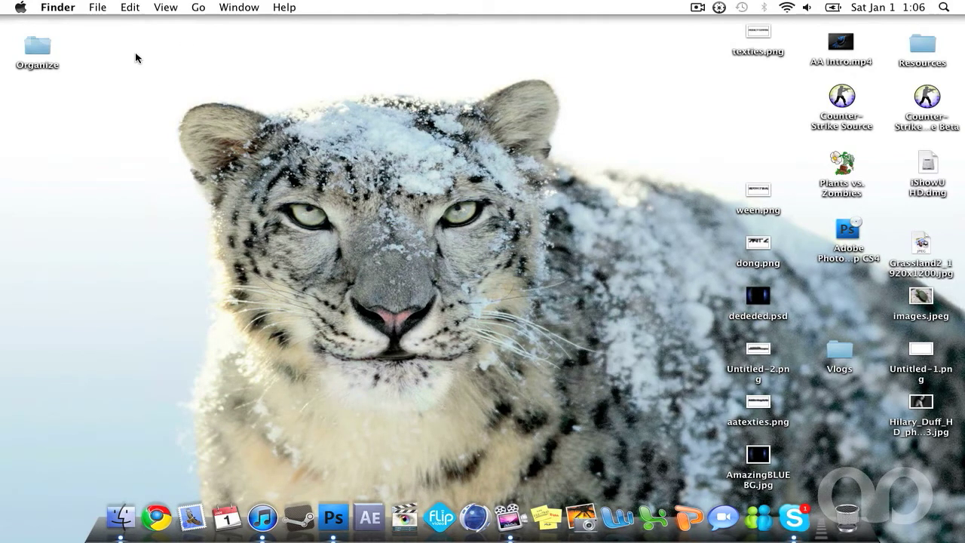
drag(141, 55, 612, 211)
click(332, 516)
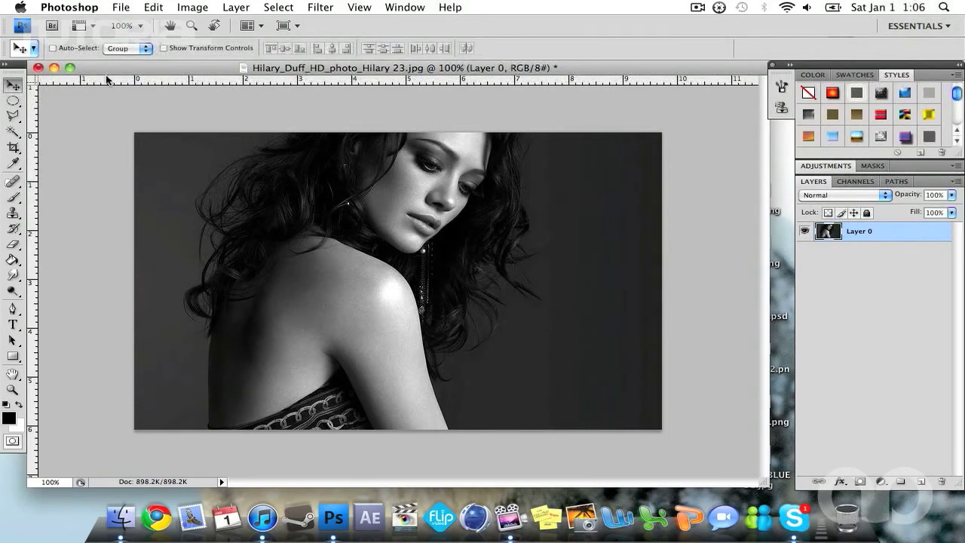
Step: Add an empty Layer 1 above the portrait's Layer 0
click(921, 481)
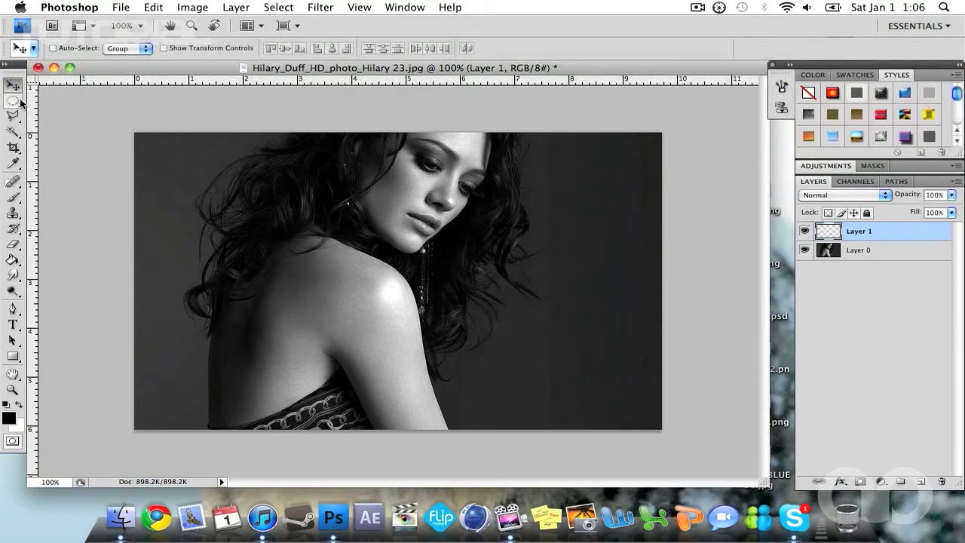
drag(20, 100, 79, 118)
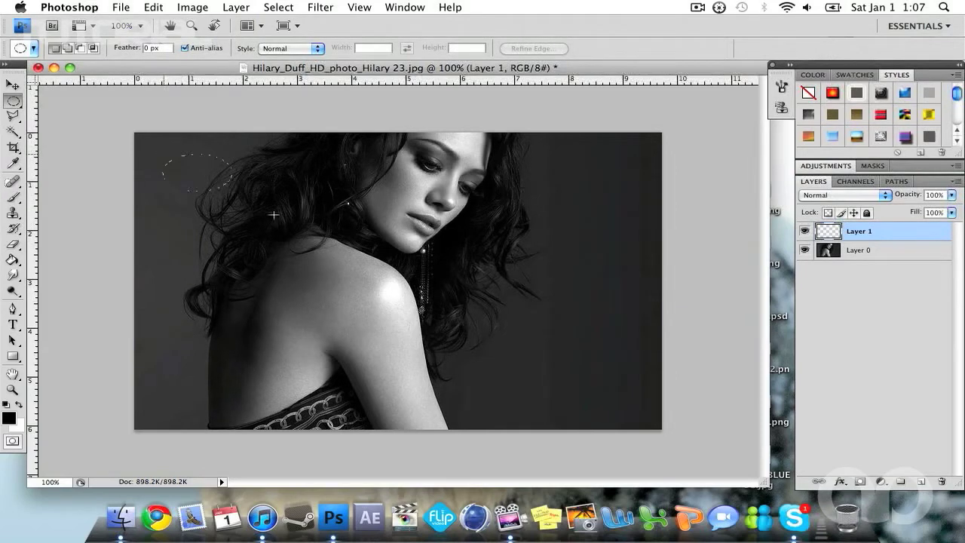
Step: Draw a large oval around the portrait and invert the selection to everything outside it
drag(496, 333, 637, 410)
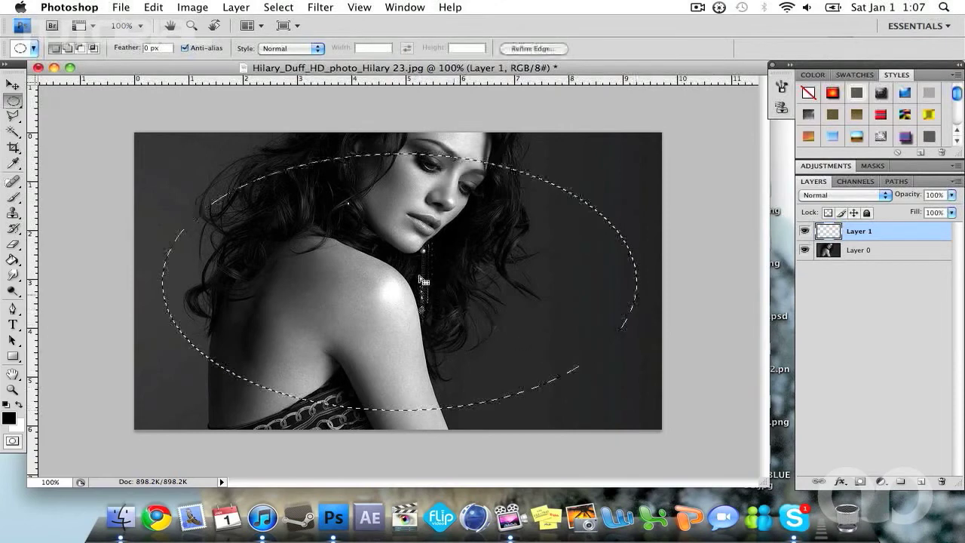
right_click(397, 252)
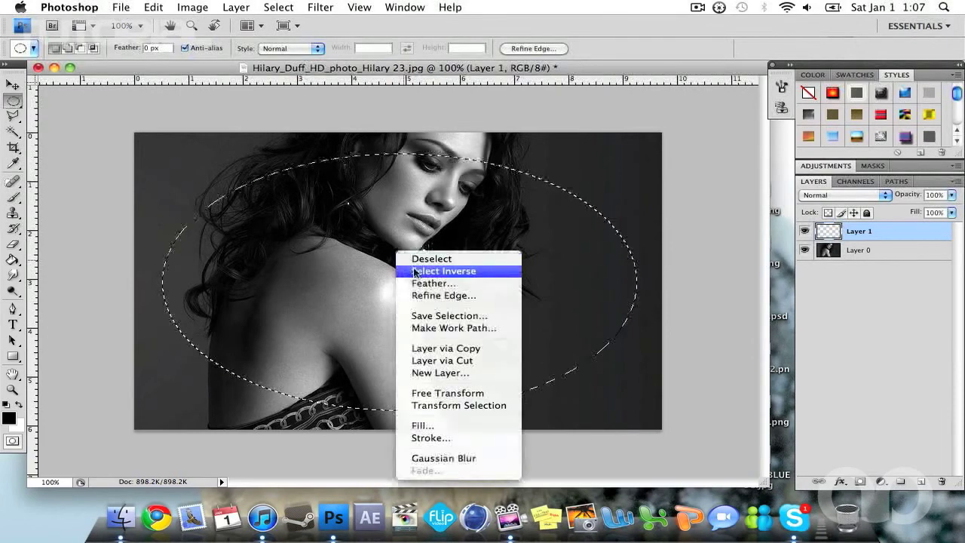
click(417, 273)
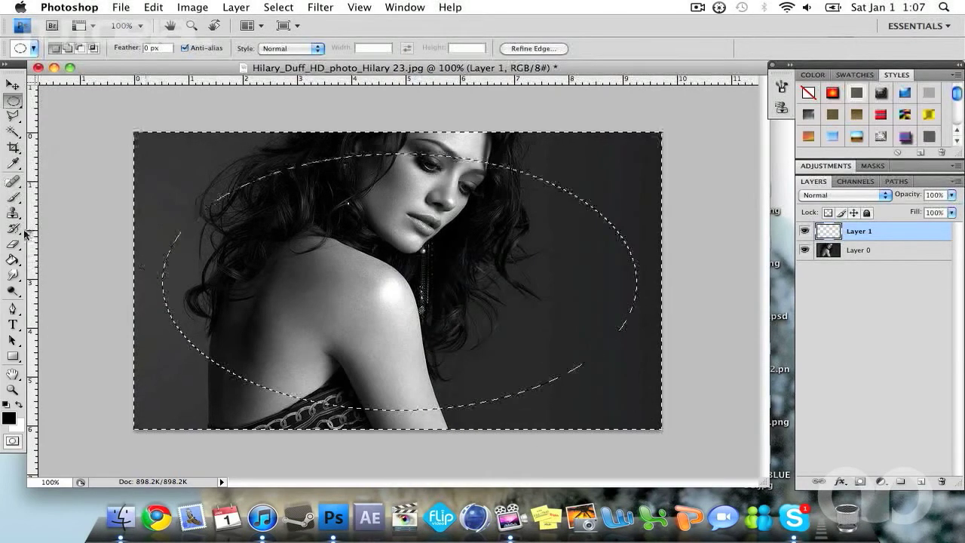
click(15, 261)
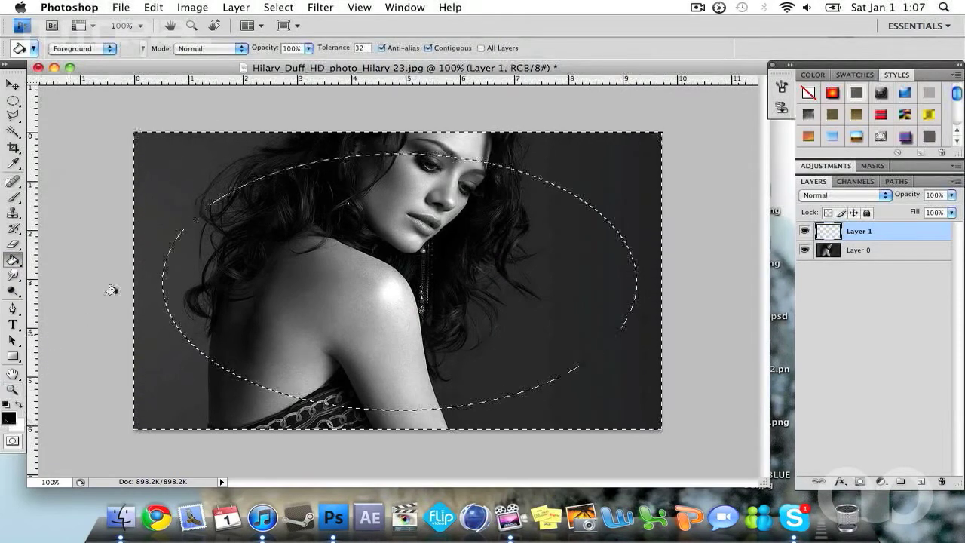
Step: Fill the area outside the oval with black on Layer 1, then deselect
click(163, 155)
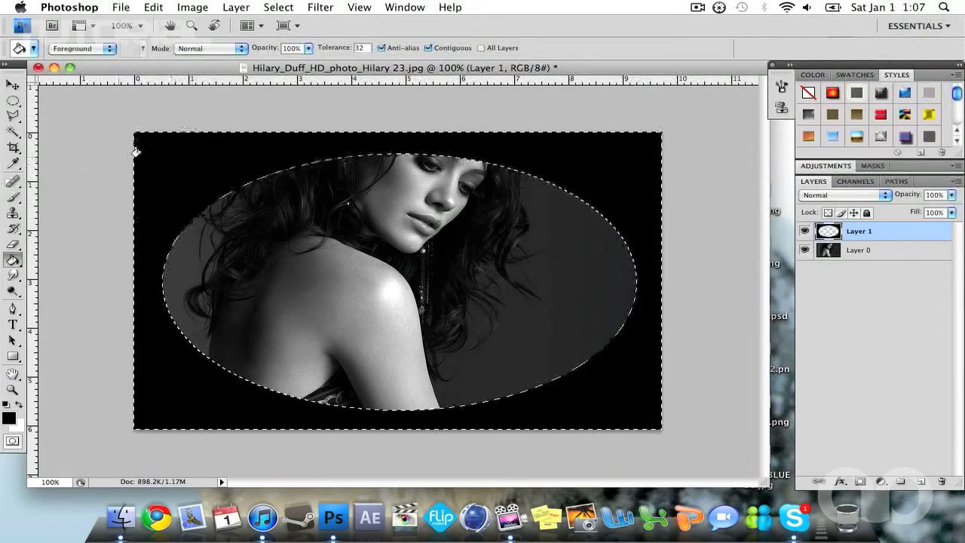
click(278, 8)
click(293, 37)
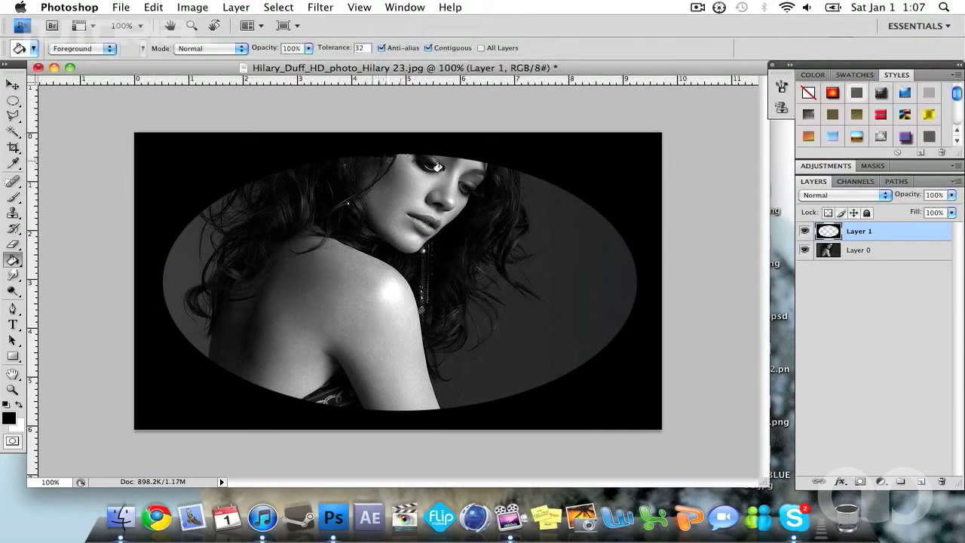
Step: Soften the black frame with a Gaussian Blur of radius 30 pixels
click(332, 9)
mouse_move(339, 125)
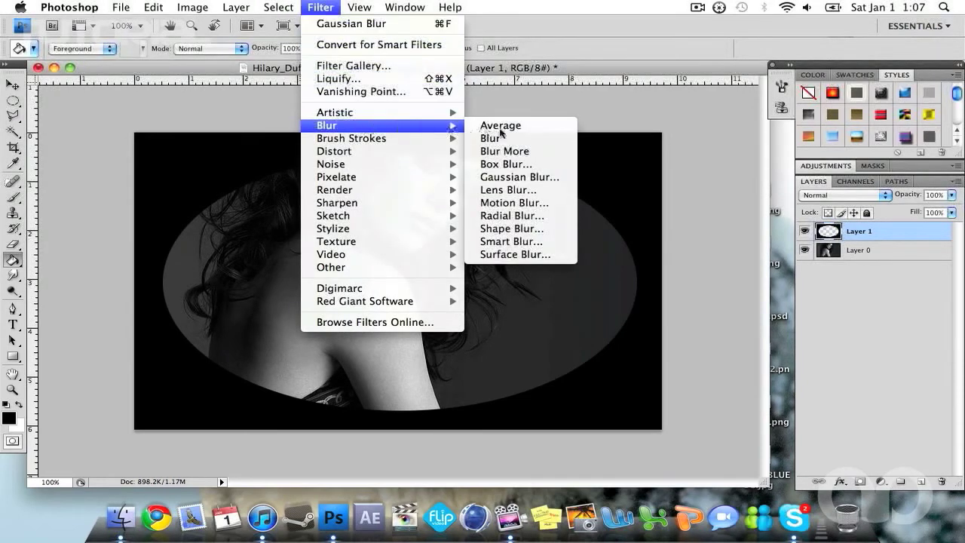
click(527, 178)
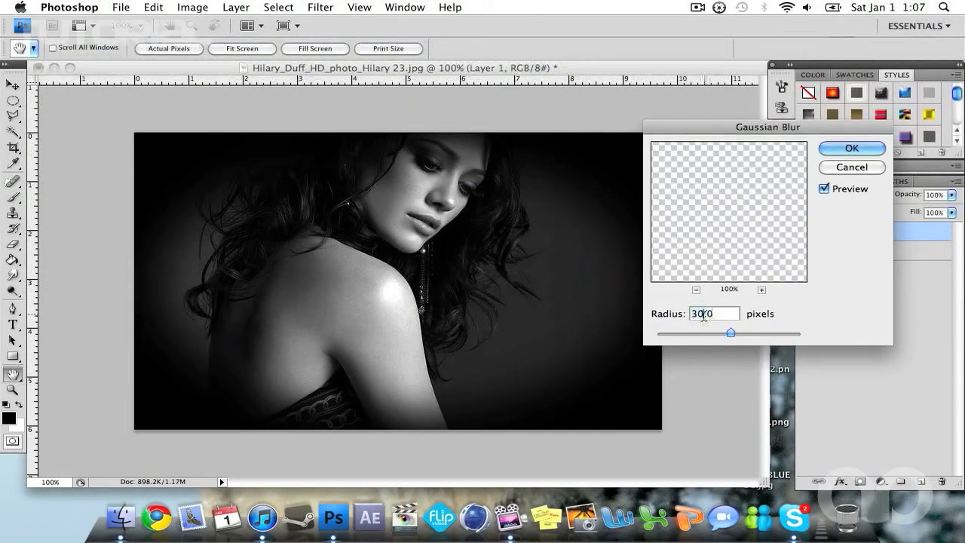
click(701, 315)
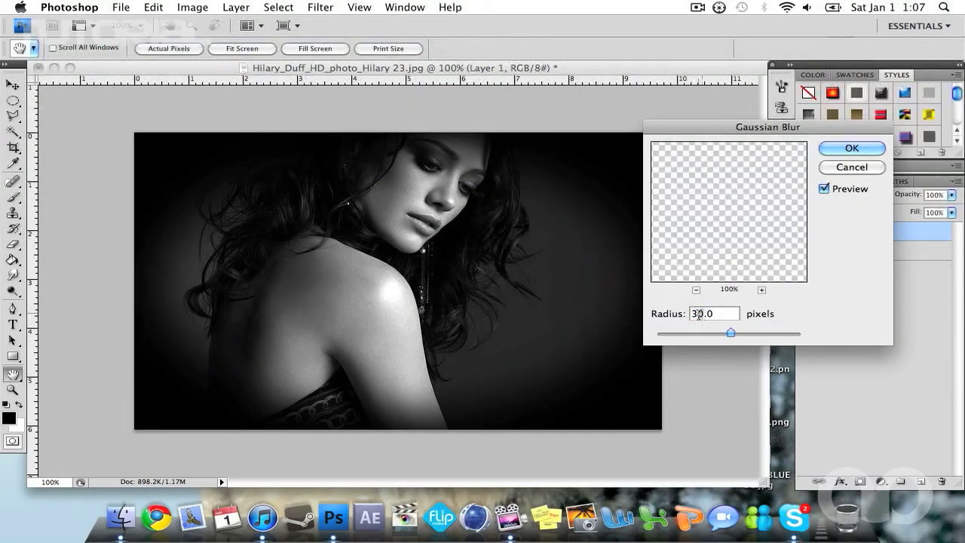
click(852, 148)
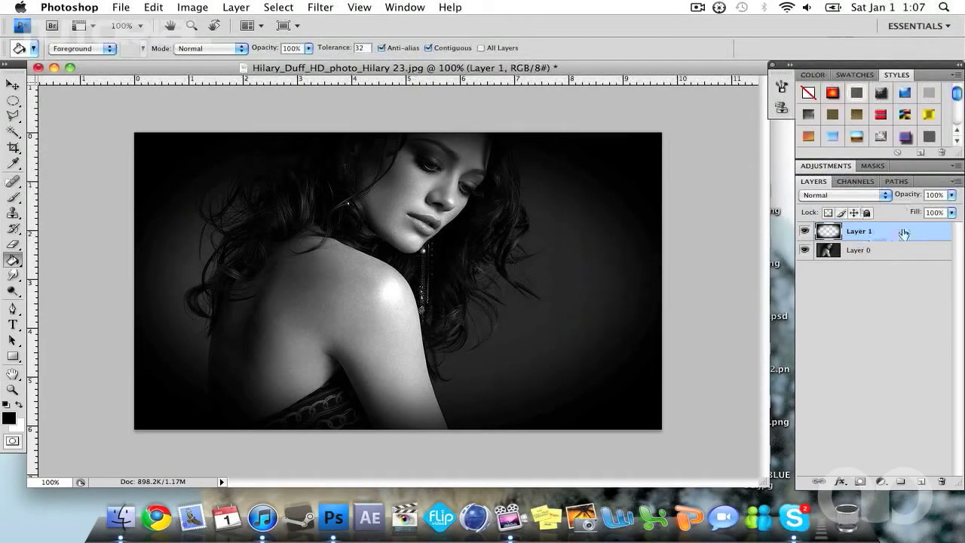
Step: Lower Layer 1's opacity to 58%, then hide the layer
mouse_move(907, 196)
mouse_down()
mouse_move(889, 195)
mouse_move(902, 199)
mouse_up()
click(12, 85)
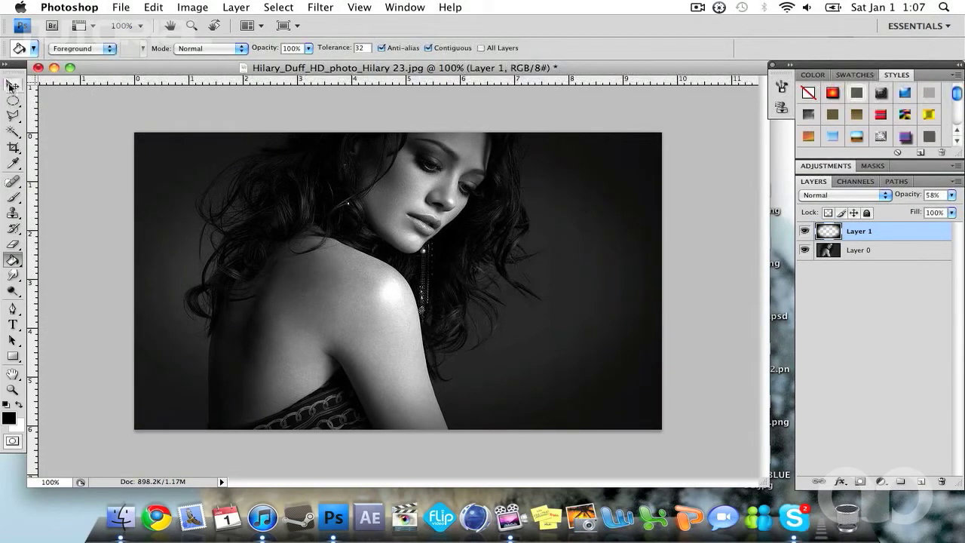
click(805, 233)
Step: Apply Lens Correction to Layer 0 with a Vignette Amount of -75 to darken the edges
click(908, 259)
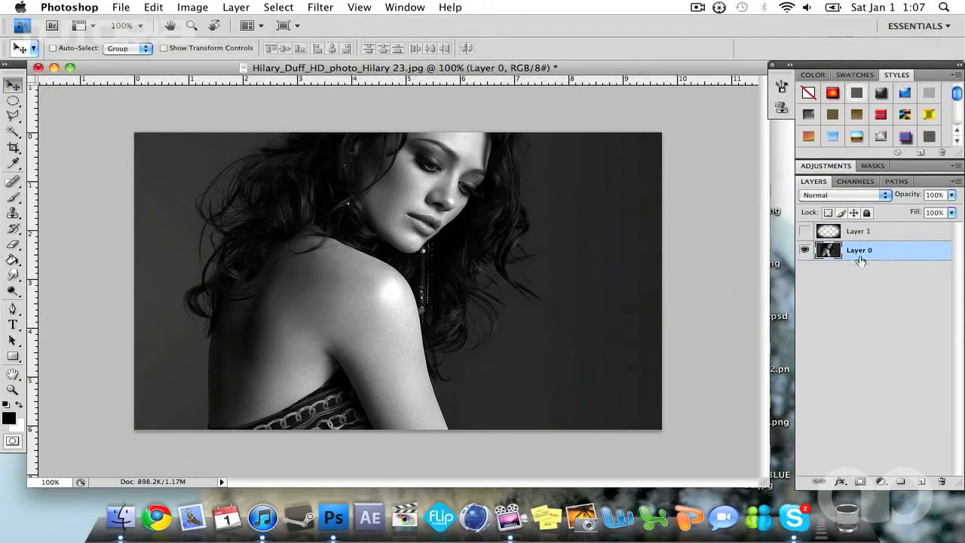
click(319, 7)
mouse_move(436, 153)
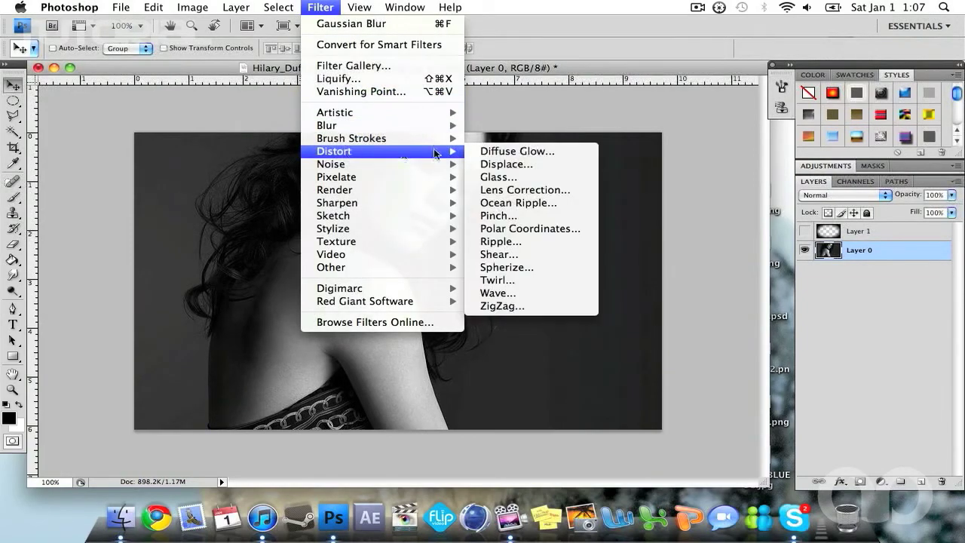
click(555, 190)
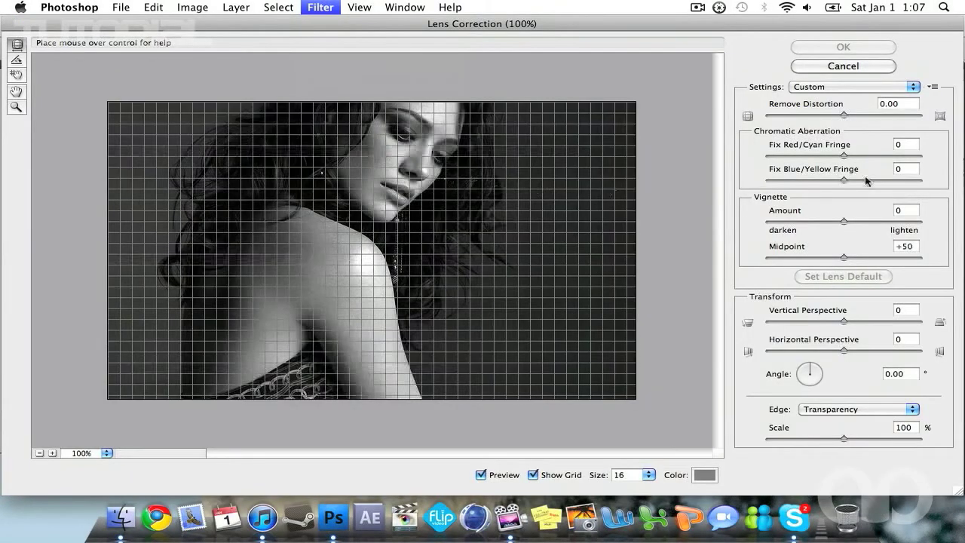
click(838, 87)
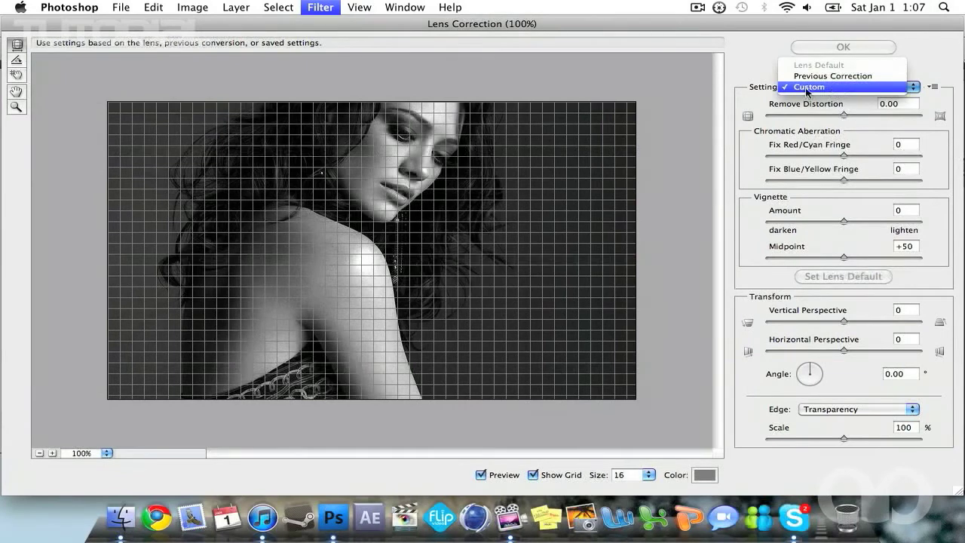
click(816, 90)
click(851, 86)
click(816, 89)
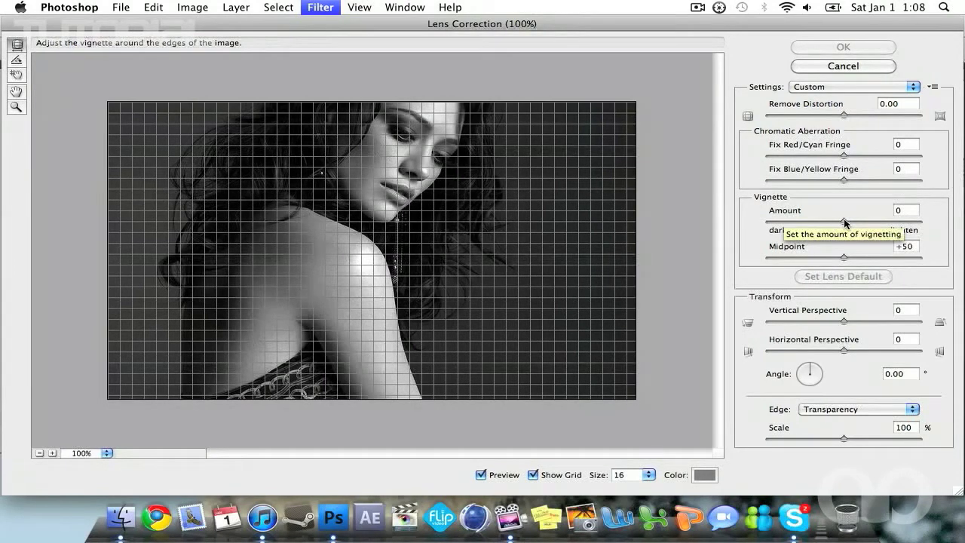
drag(845, 221, 790, 235)
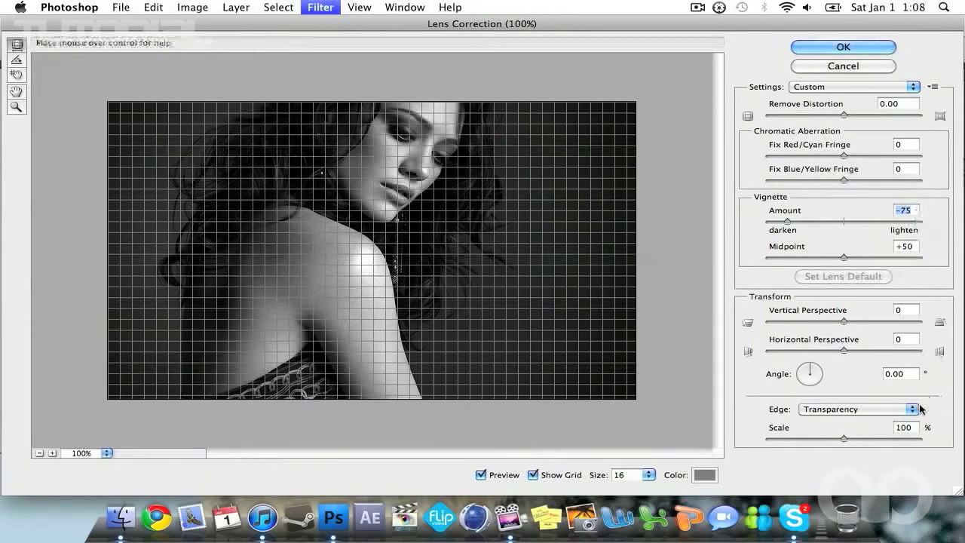
click(829, 48)
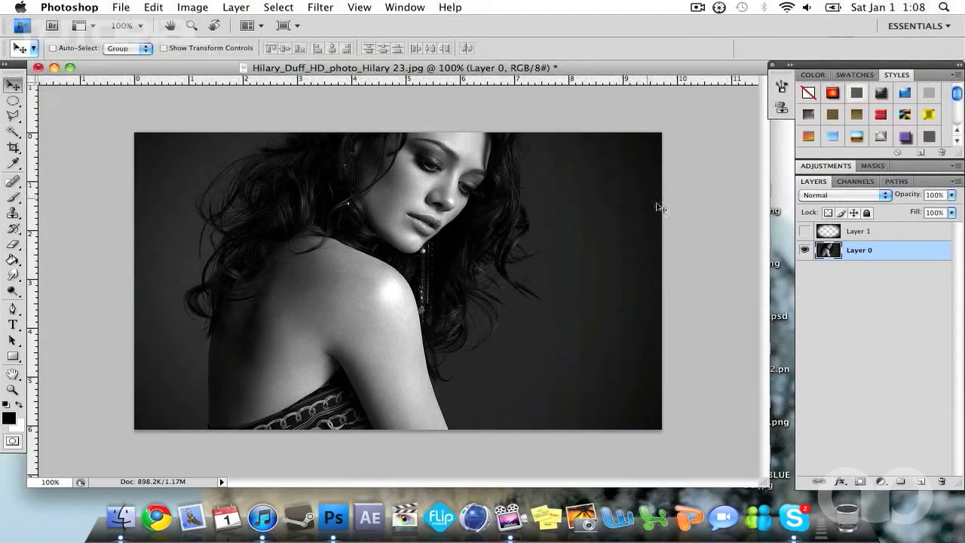
Step: Toggle Layer 1 on and off to compare, leave it hidden, then hide Photoshop from the Dock
click(804, 231)
click(804, 232)
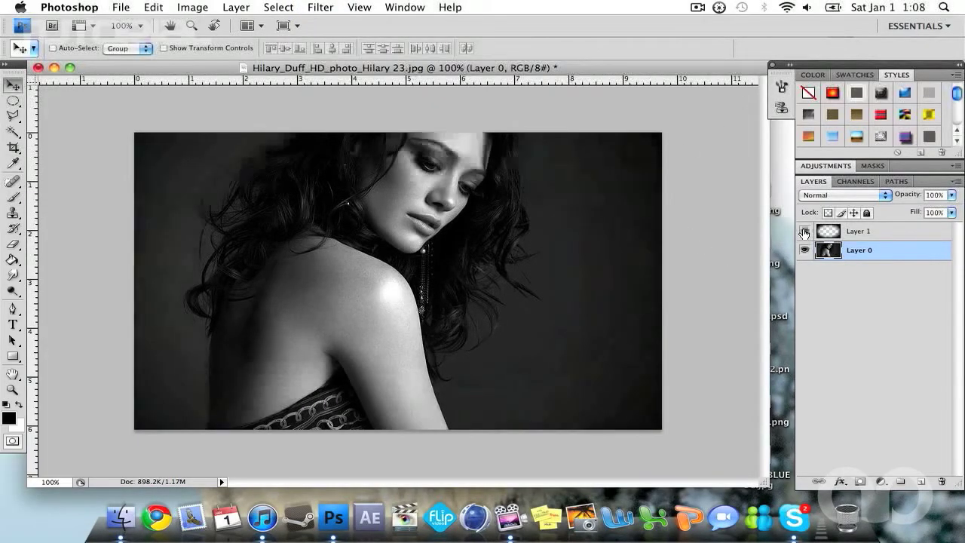
click(804, 232)
click(804, 232)
click(803, 232)
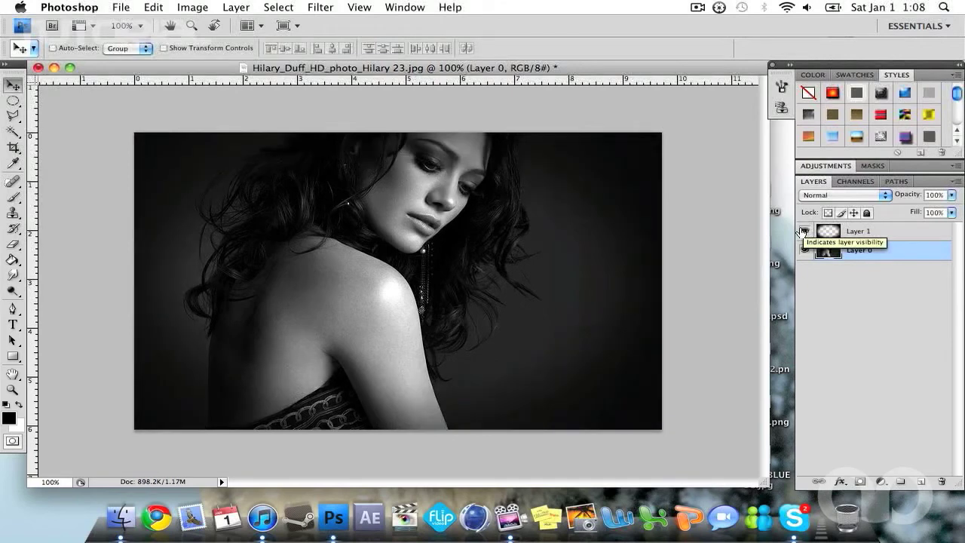
click(804, 231)
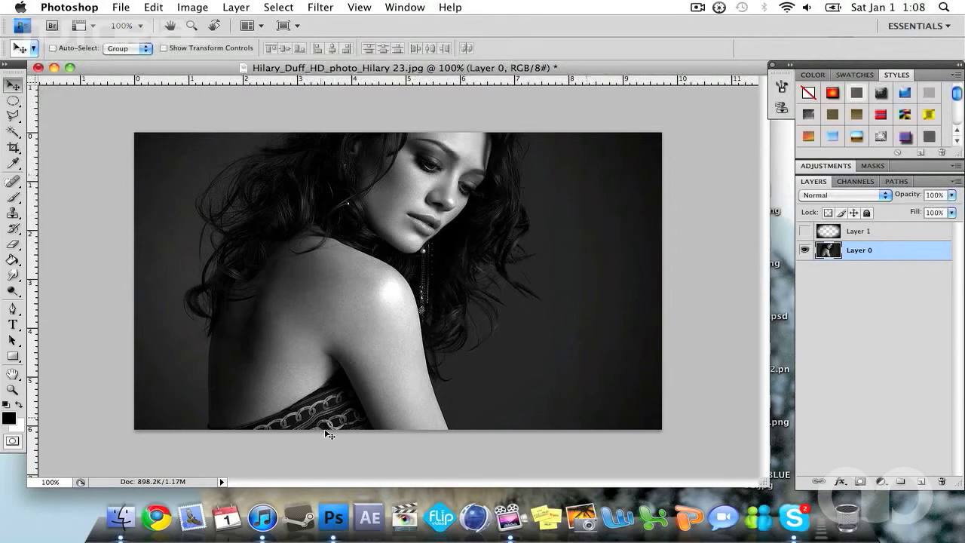
right_click(325, 499)
click(357, 437)
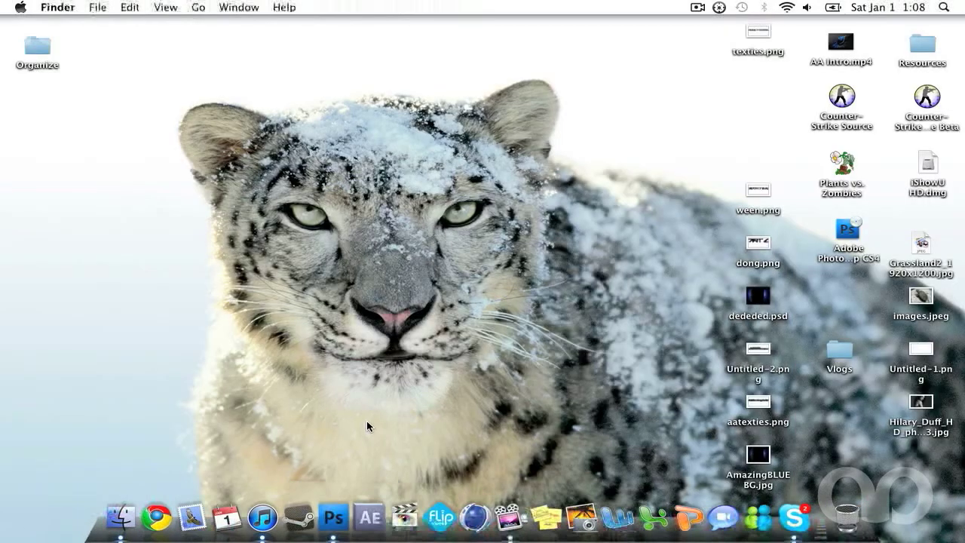
drag(152, 48, 630, 410)
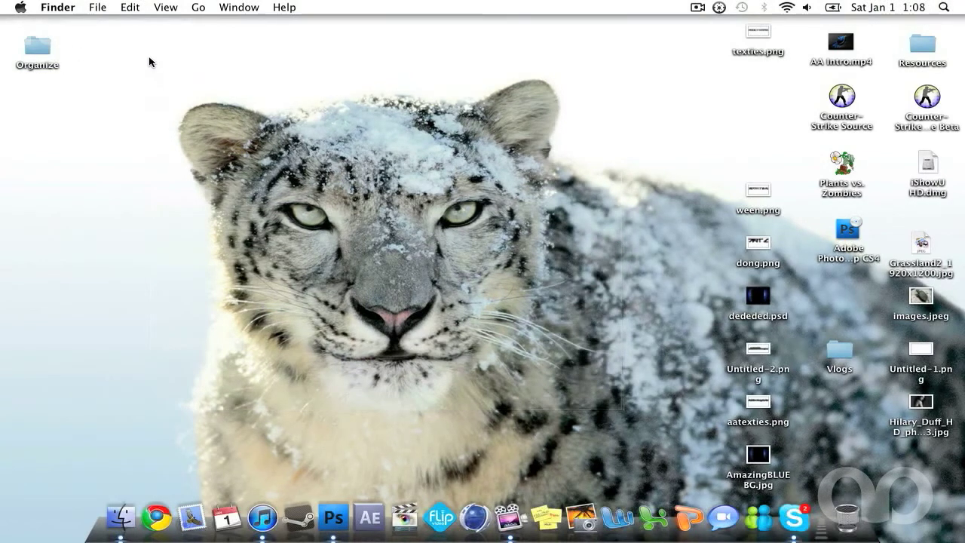
mouse_move(148, 61)
mouse_down()
mouse_move(511, 323)
mouse_move(604, 428)
mouse_move(657, 407)
mouse_move(649, 425)
mouse_move(342, 217)
mouse_move(180, 65)
mouse_move(146, 71)
mouse_move(620, 430)
mouse_move(386, 252)
mouse_move(206, 80)
mouse_move(159, 73)
mouse_up()
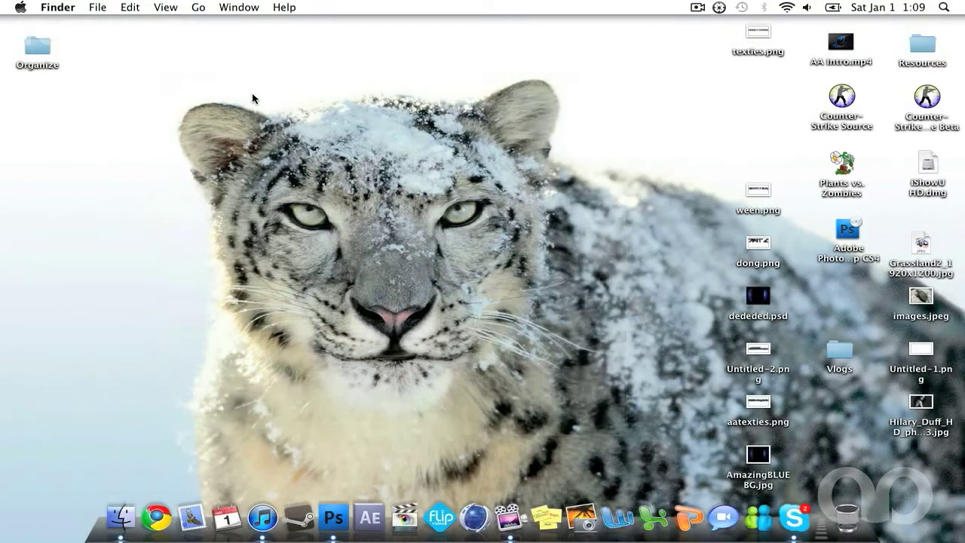